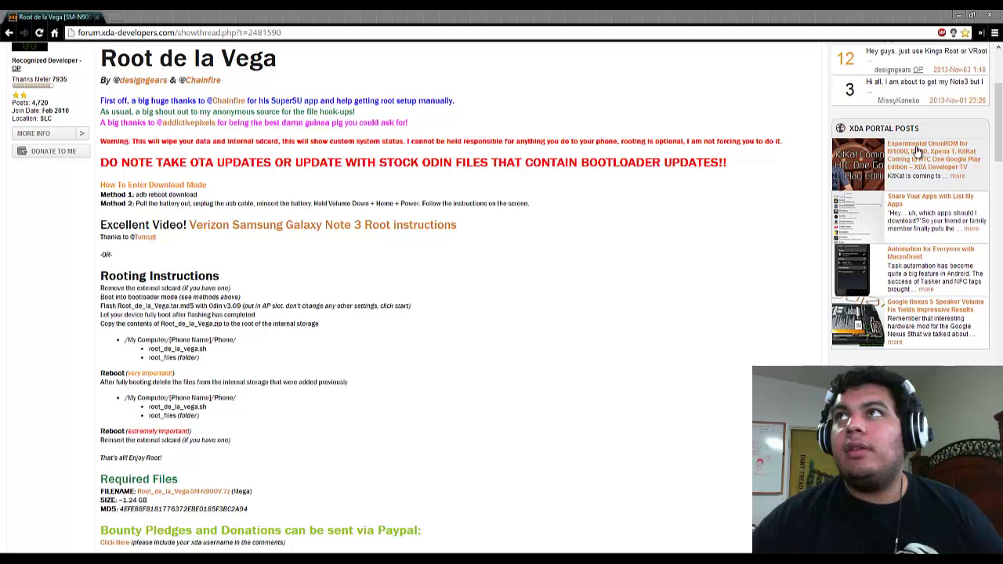
# Minimize Chrome with the Root de la Vega thread to reveal the desktop rooting files
pyautogui.click(958, 17)
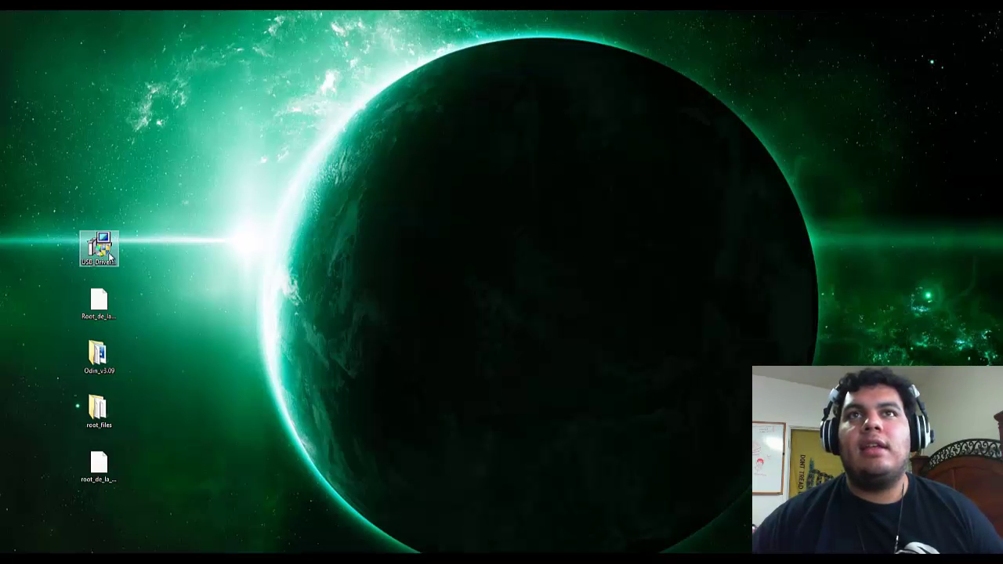
# Point out the USB driver installer, firmware md5, Odin_v3.09, root_files and root_de_la_vega.sh icons
pyautogui.click(108, 256)
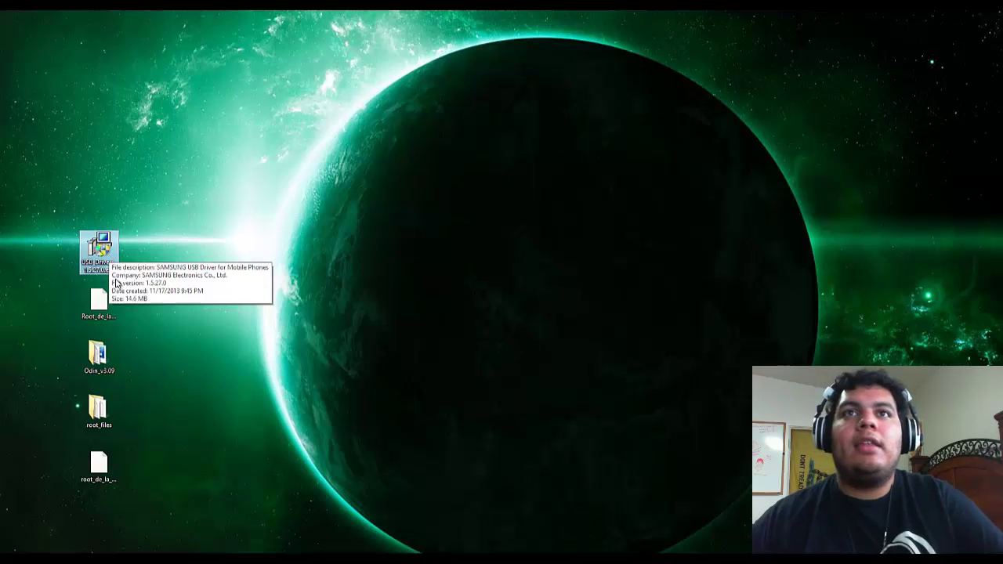
pyautogui.click(108, 304)
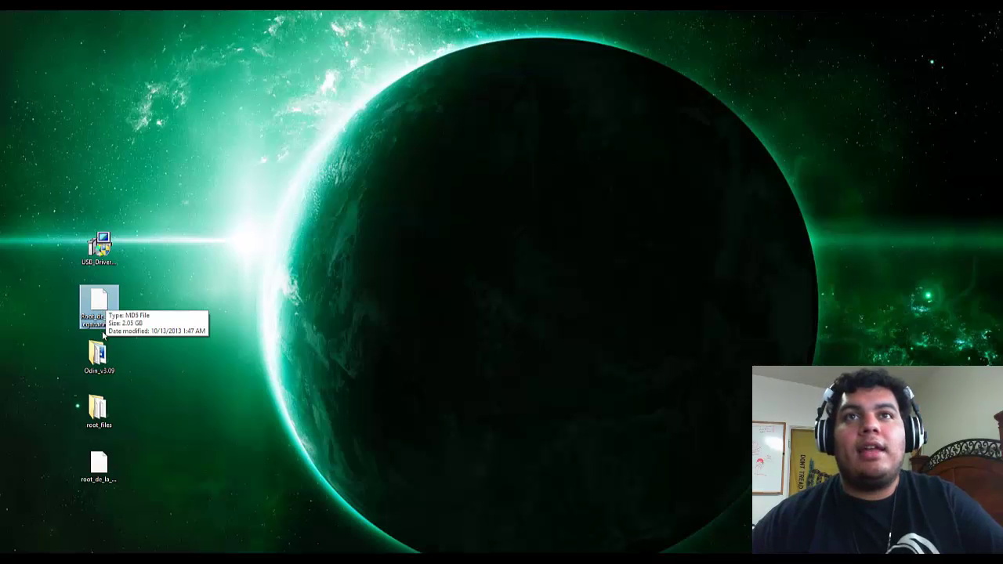
pyautogui.click(98, 354)
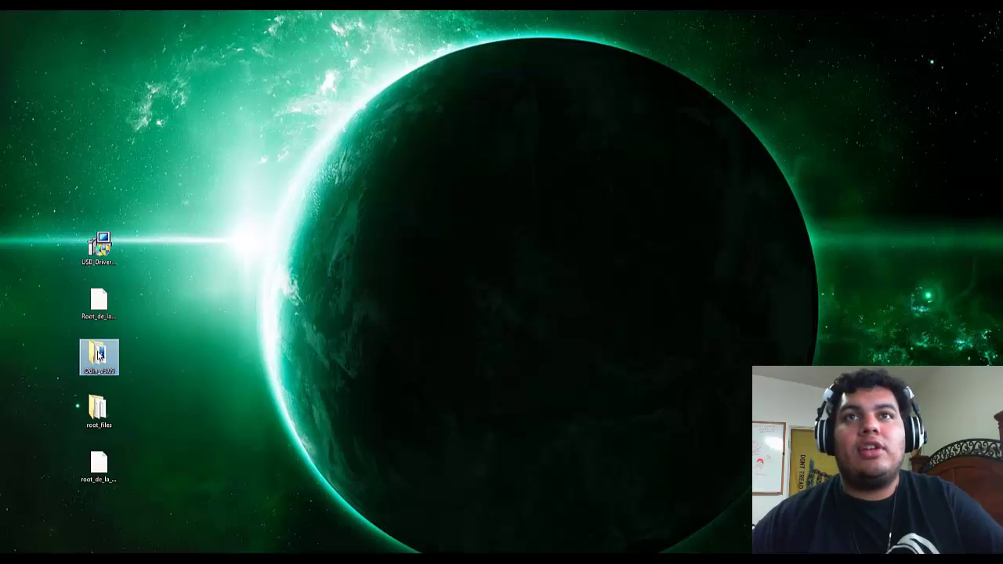
pyautogui.keyDown('ctrl'); pyautogui.click(100, 327); pyautogui.keyUp('ctrl')
pyautogui.click(104, 398)
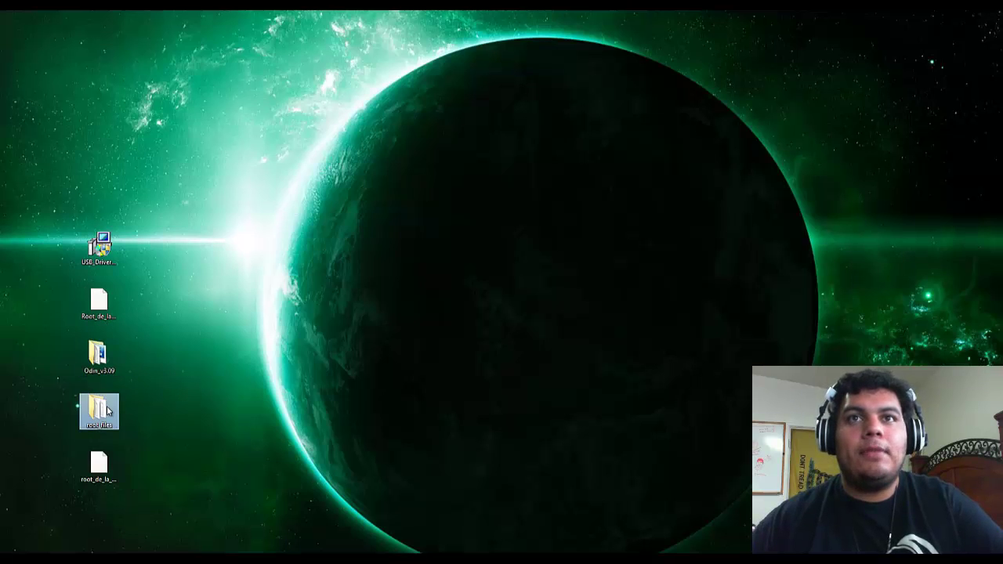
pyautogui.click(110, 456)
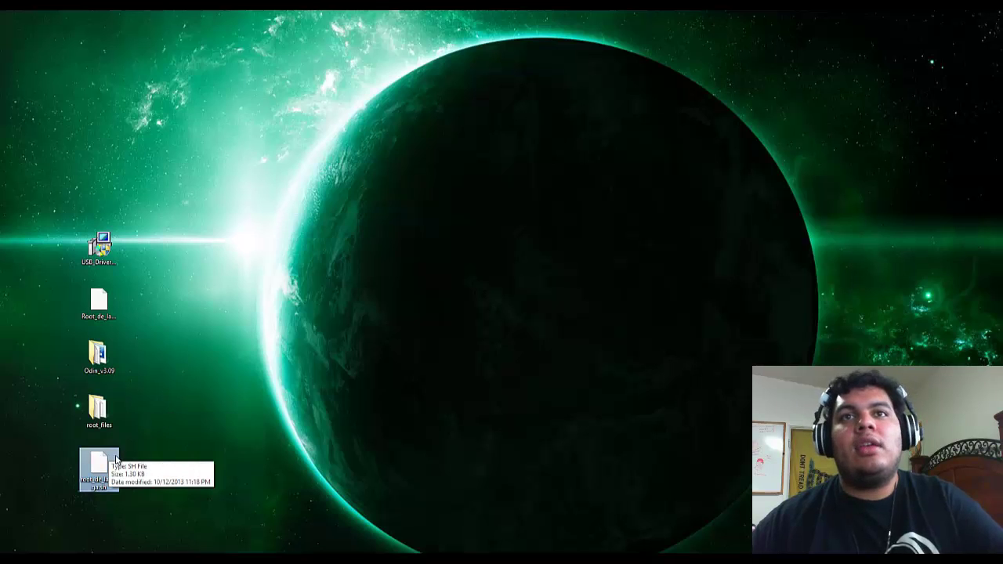
# Marquee-select the firmware file with the Odin folder, and root_files with the root script
pyautogui.moveTo(72, 490); pyautogui.dragTo(141, 395)
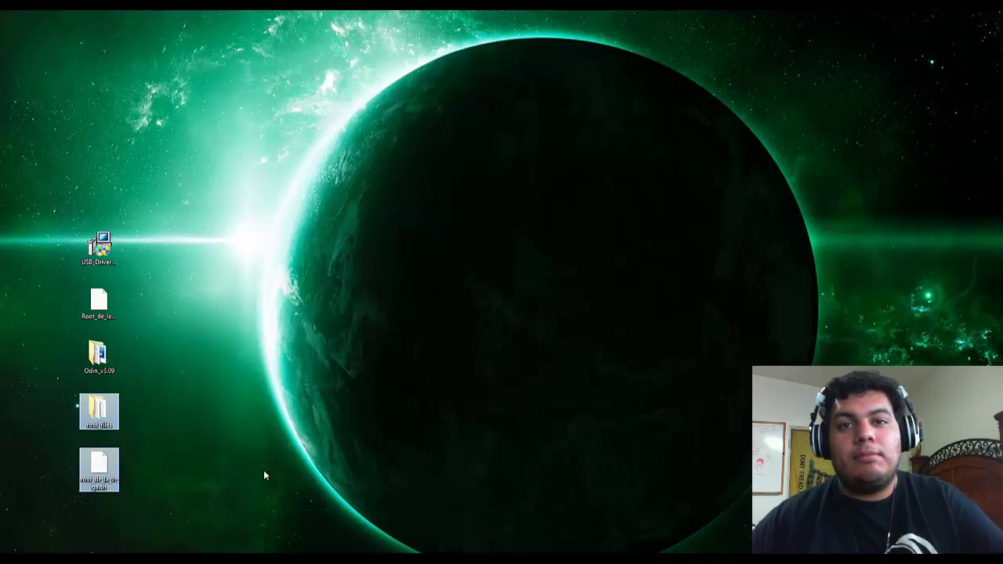
pyautogui.click(153, 414)
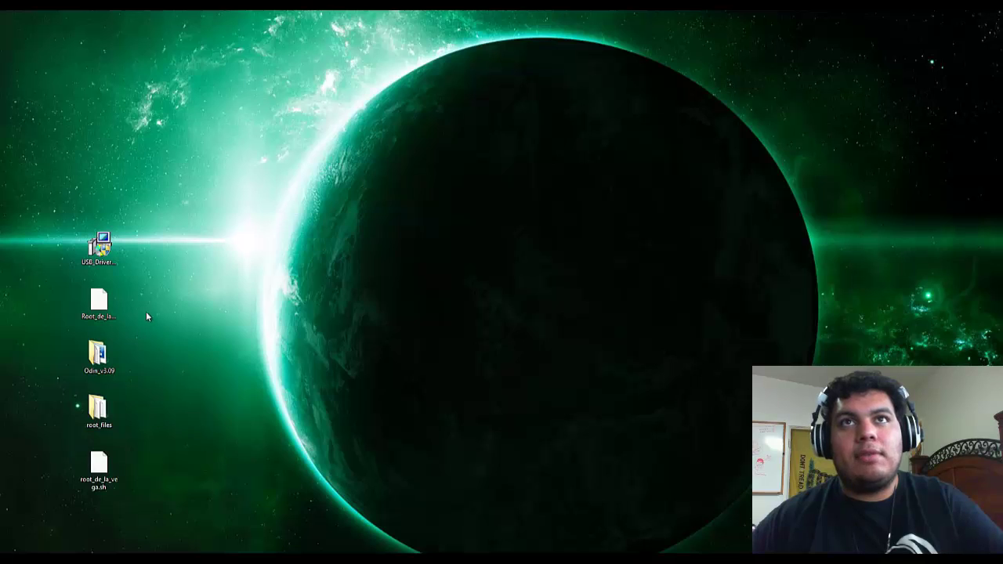
pyautogui.click(98, 249)
pyautogui.moveTo(141, 311); pyautogui.dragTo(76, 377)
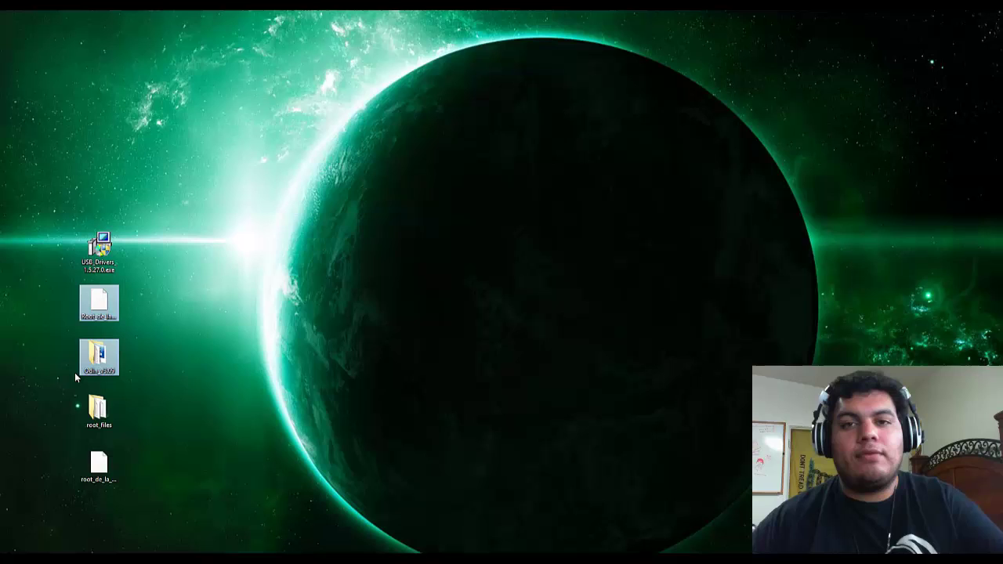
pyautogui.moveTo(141, 387); pyautogui.dragTo(86, 482)
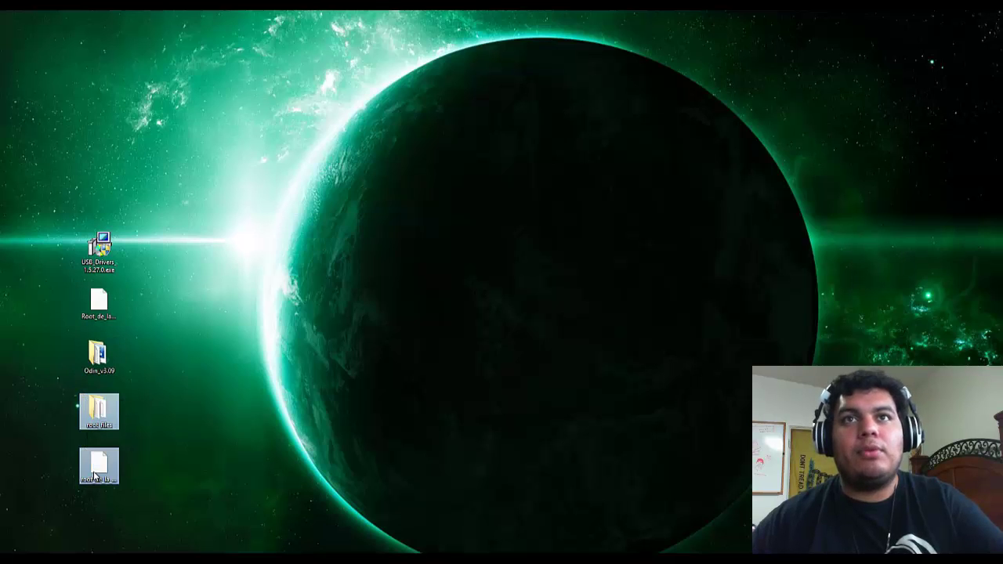
pyautogui.click(237, 453)
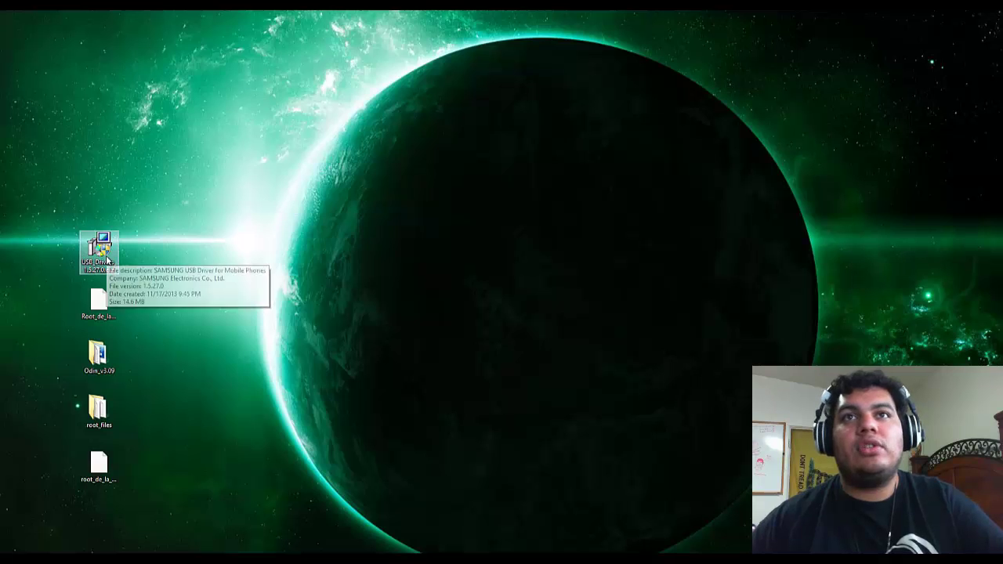
# Open the Odin_v3.09 folder and launch Odin3 v3.09.exe
pyautogui.doubleClick(99, 357)
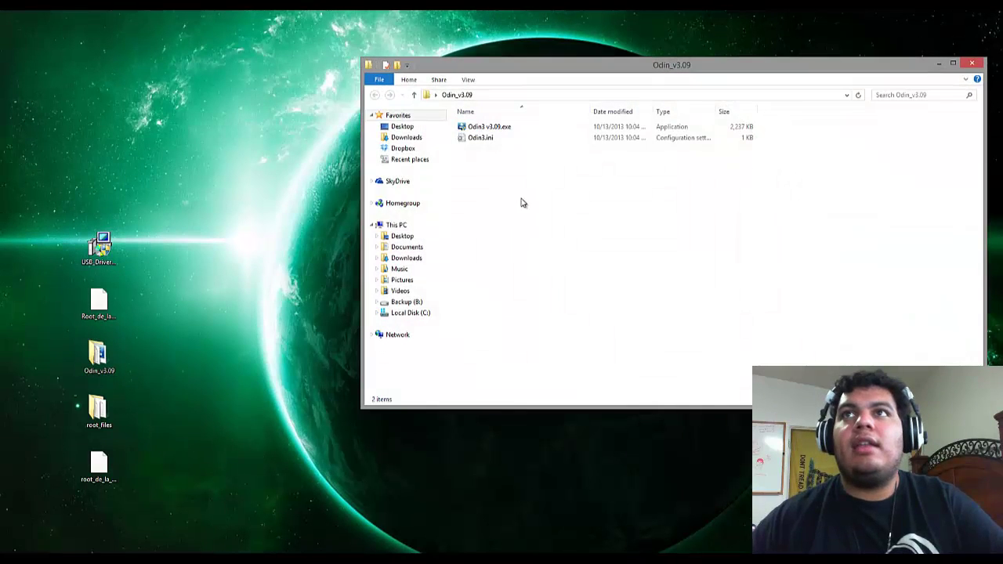
pyautogui.doubleClick(511, 130)
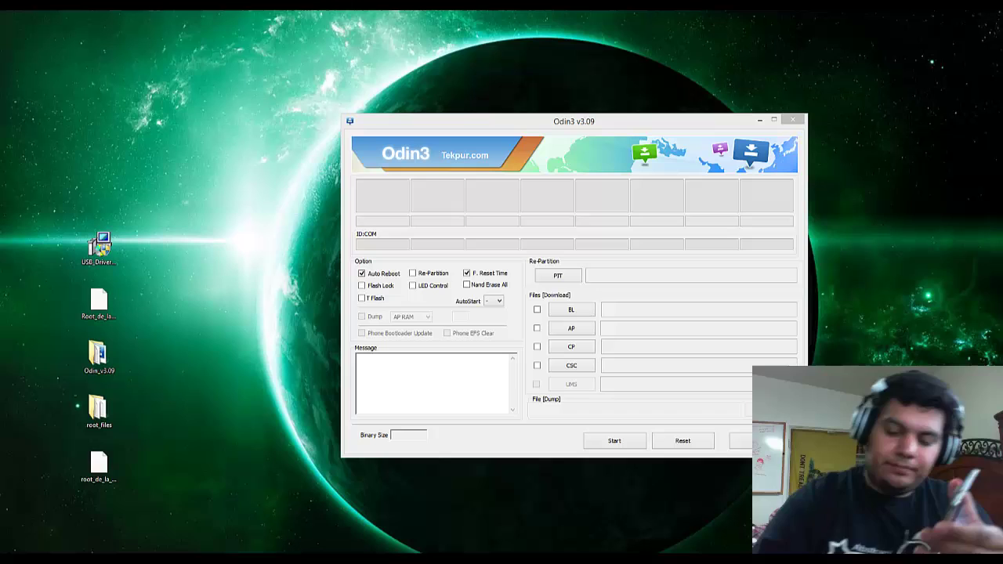
# Wait for Odin3 to detect the phone in download mode and log Added!!
pyautogui.moveTo(153, 560)
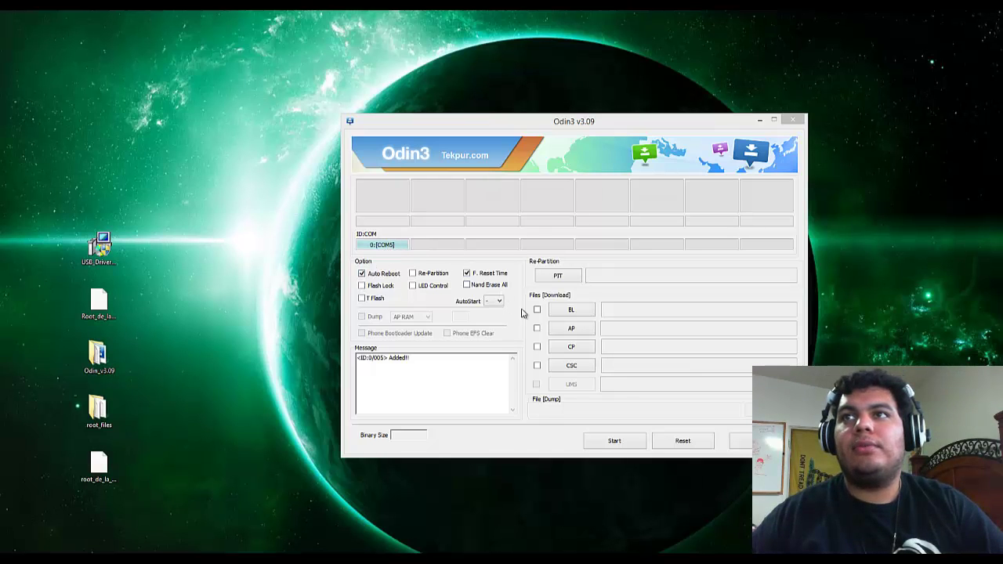
# Load Root_de_la_Vega.tar.md5 from the Desktop into Odin's AP slot
pyautogui.click(577, 330)
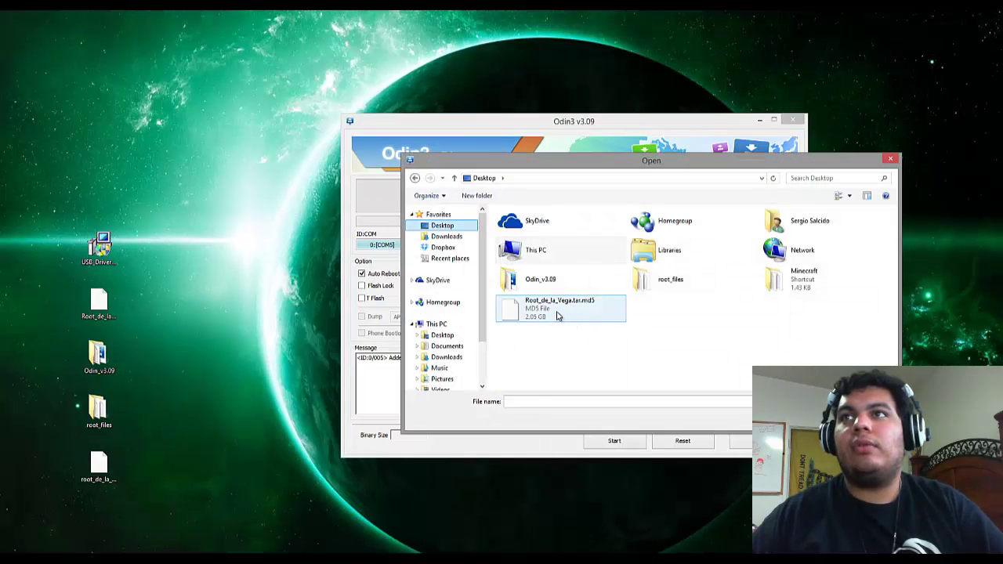
pyautogui.click(557, 314)
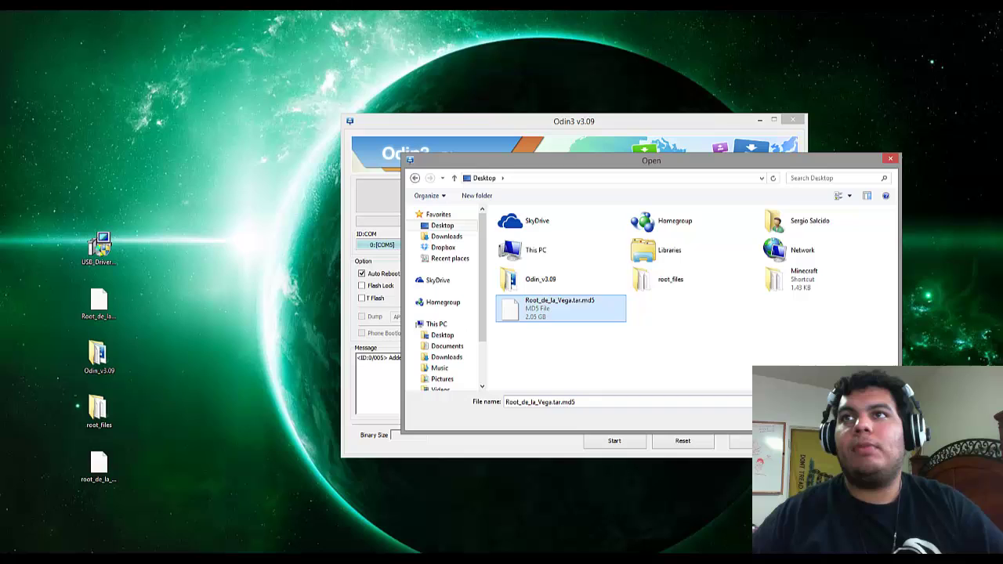
pyautogui.press('Return')
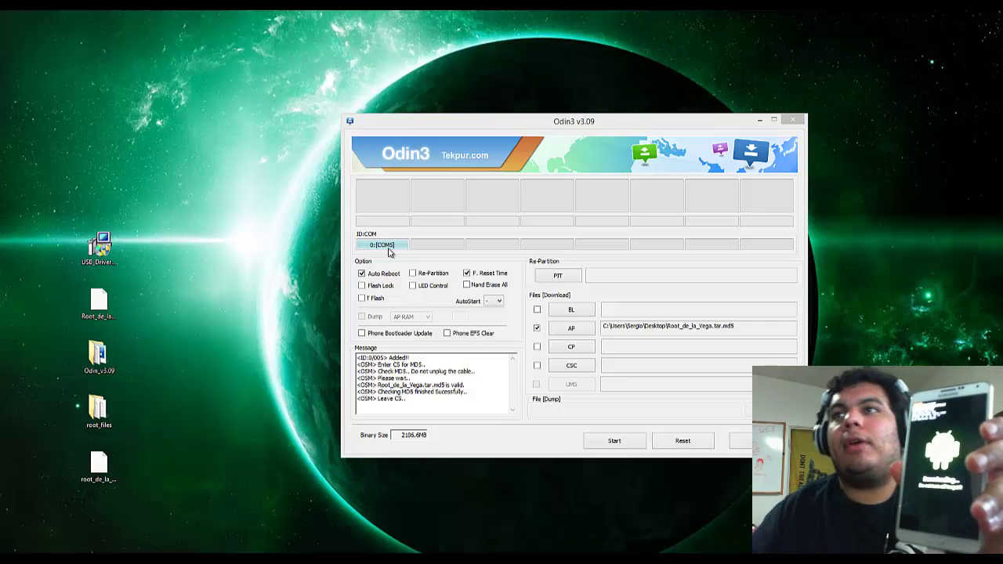
# Start the Root de la Vega flash and let it run to PASS!
pyautogui.click(620, 441)
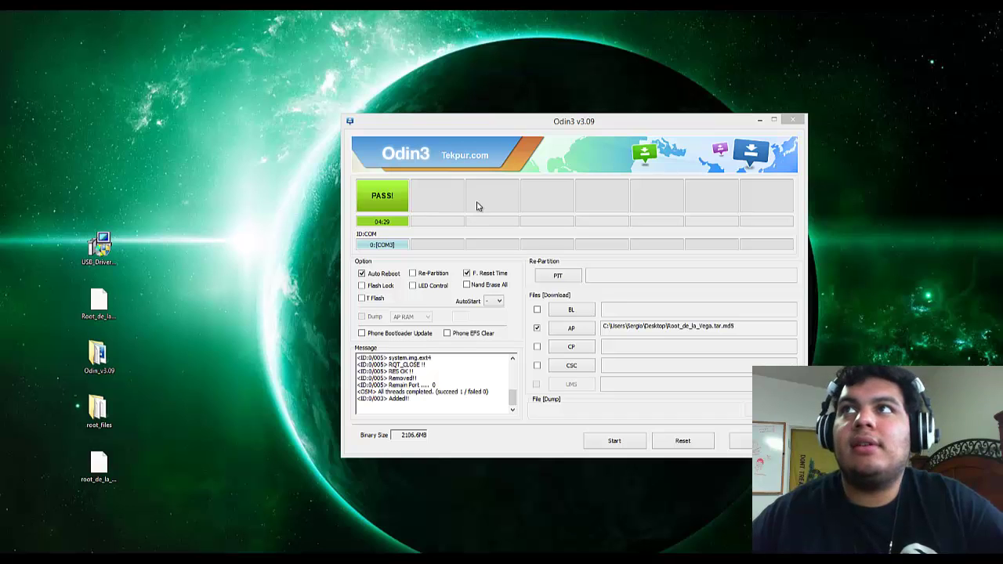
# Close Odin3, then copy root_files and root_de_la_vega.sh into the SM-N900V Phone storage
pyautogui.click(793, 122)
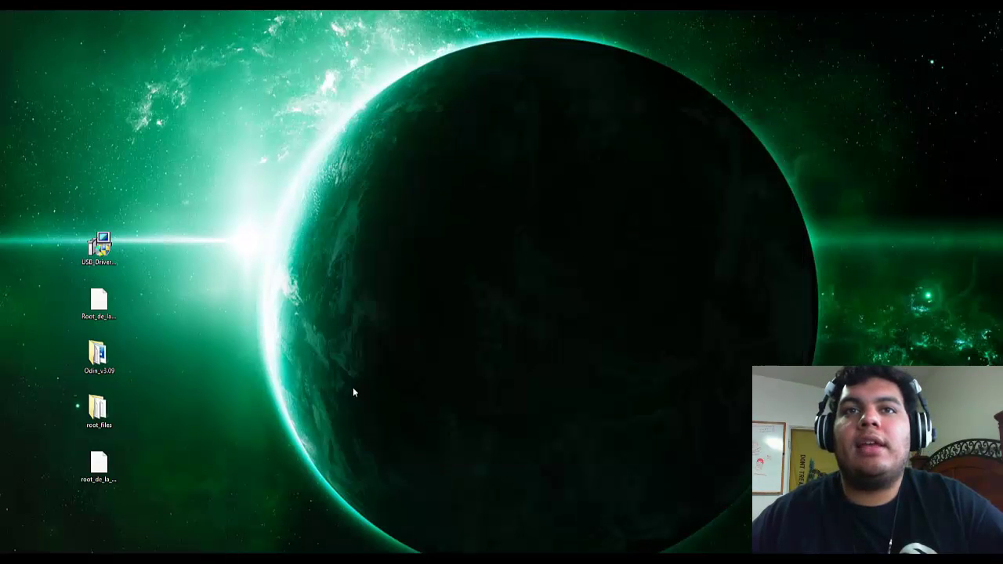
pyautogui.press('super+e')
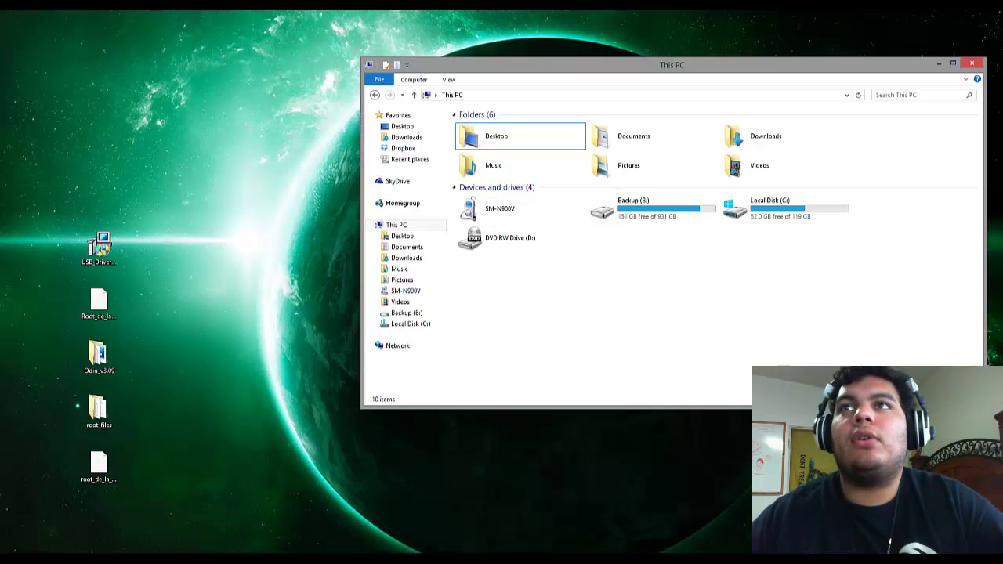
pyautogui.doubleClick(512, 221)
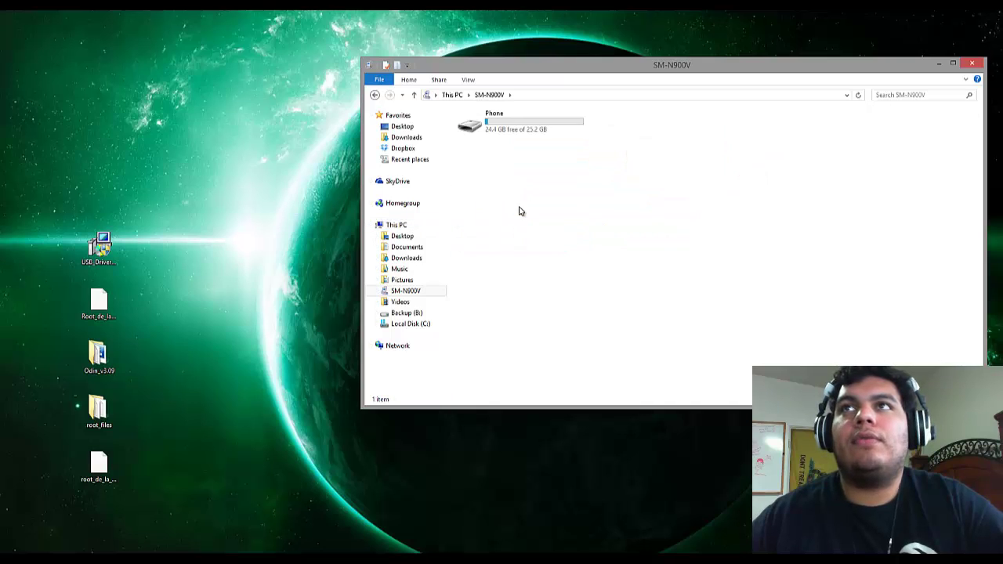
pyautogui.doubleClick(519, 138)
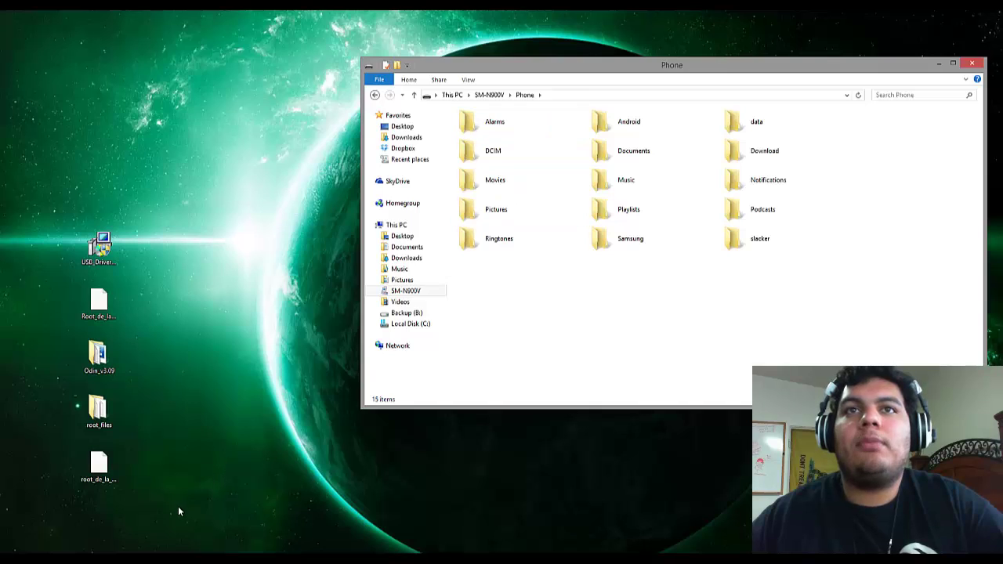
pyautogui.moveTo(176, 508); pyautogui.dragTo(87, 400)
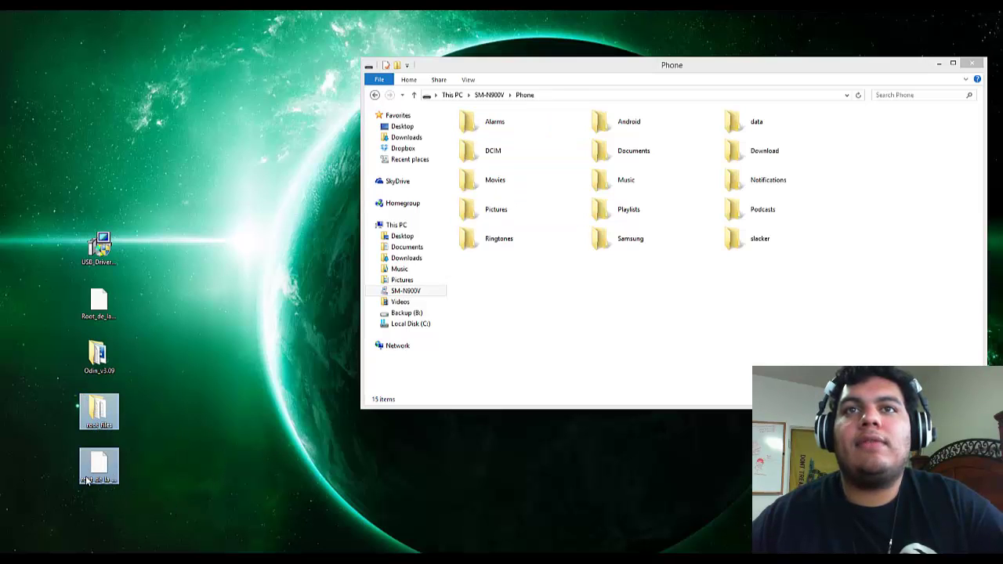
pyautogui.moveTo(86, 479); pyautogui.dragTo(595, 325)
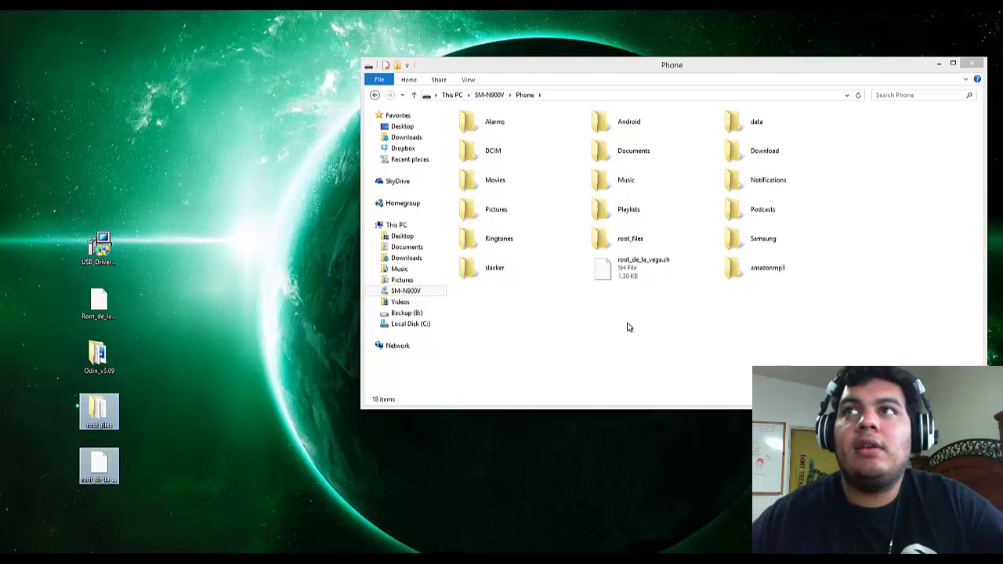
# Dismiss the phone storage Explorer window to show the desktop
pyautogui.click(941, 62)
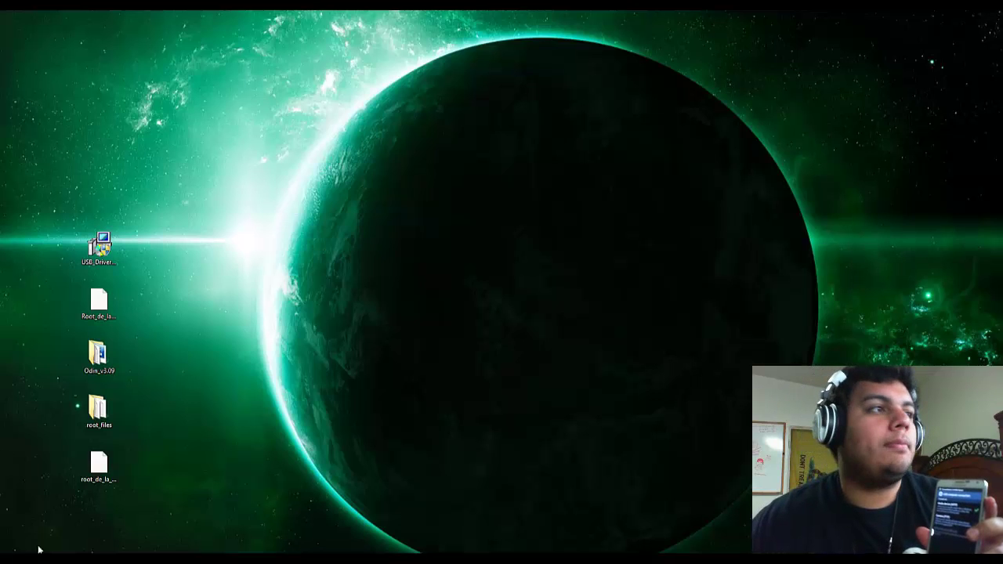
# Open SM-N900V Phone storage and permanently delete root_files and root_de_la_vega.sh, leaving 16 items
pyautogui.press('super+e')
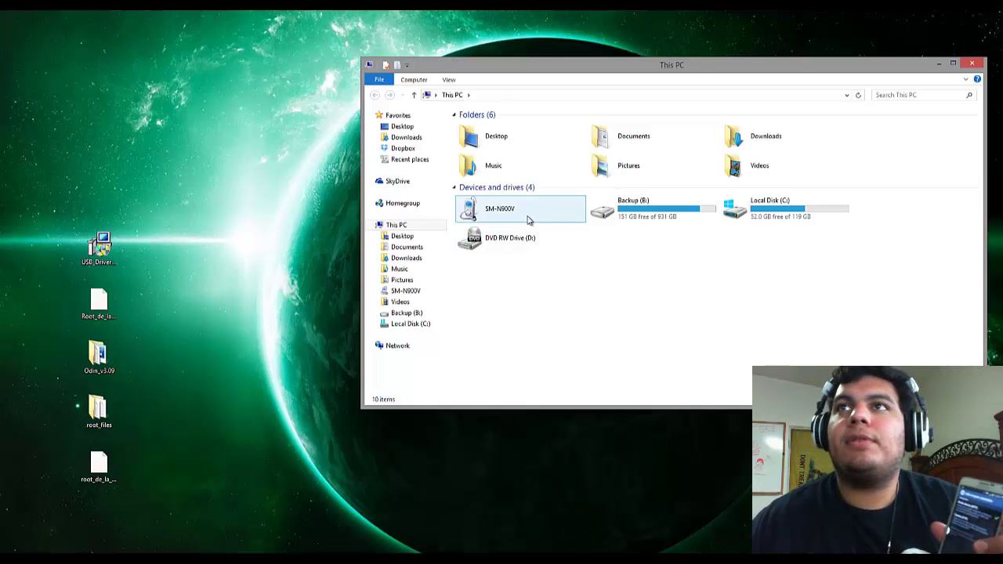
pyautogui.doubleClick(528, 219)
pyautogui.click(516, 136)
pyautogui.doubleClick(516, 136)
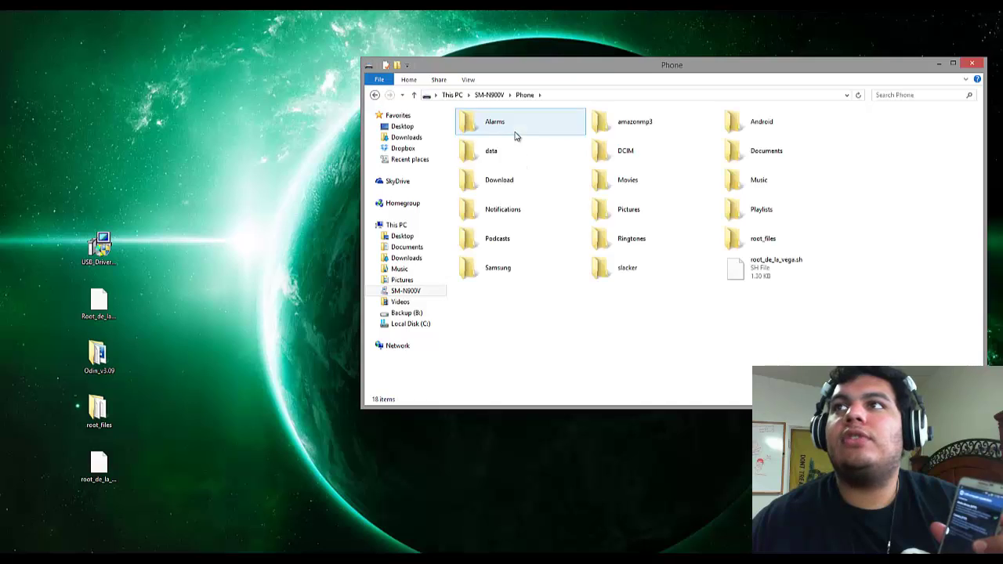
pyautogui.moveTo(769, 315); pyautogui.dragTo(751, 240)
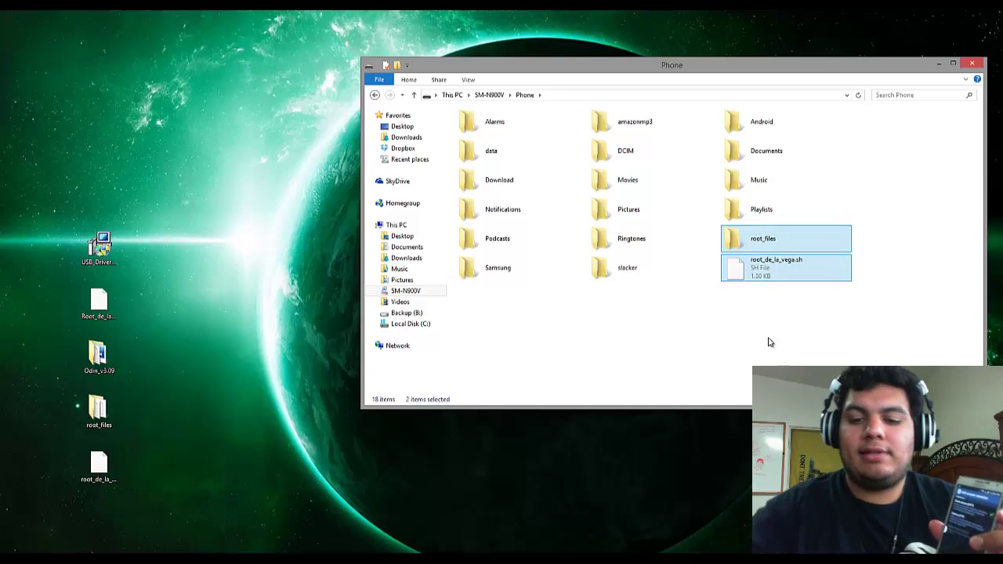
pyautogui.press('Delete')
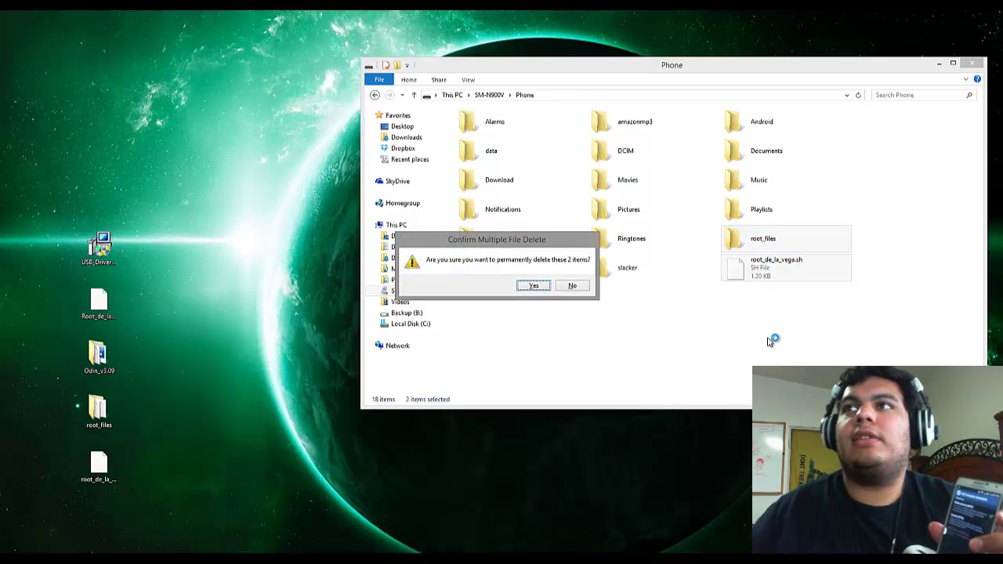
pyautogui.press('Return')
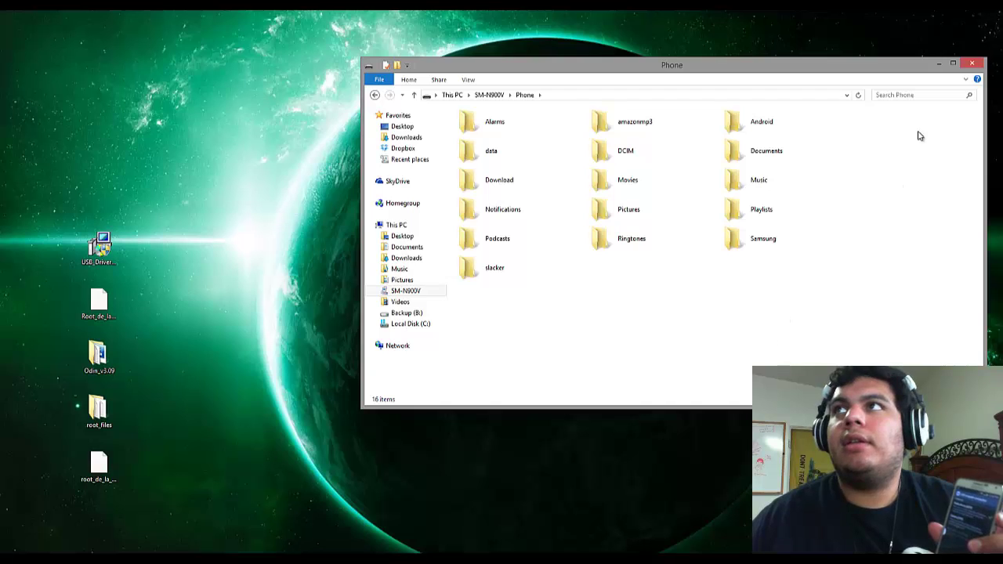
# Minimize the Phone storage Explorer window back to the desktop
pyautogui.click(941, 66)
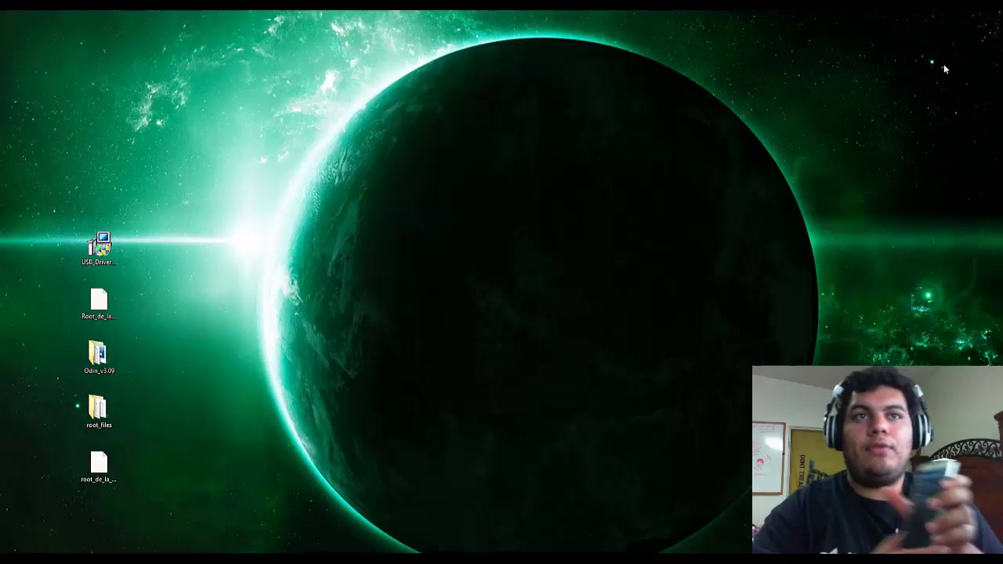